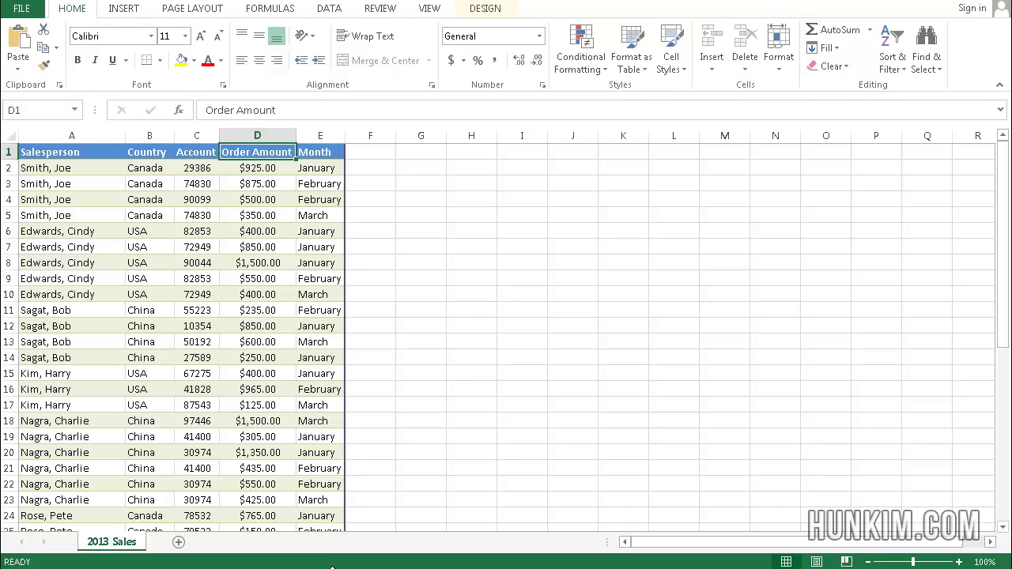
key("alt+Tab")
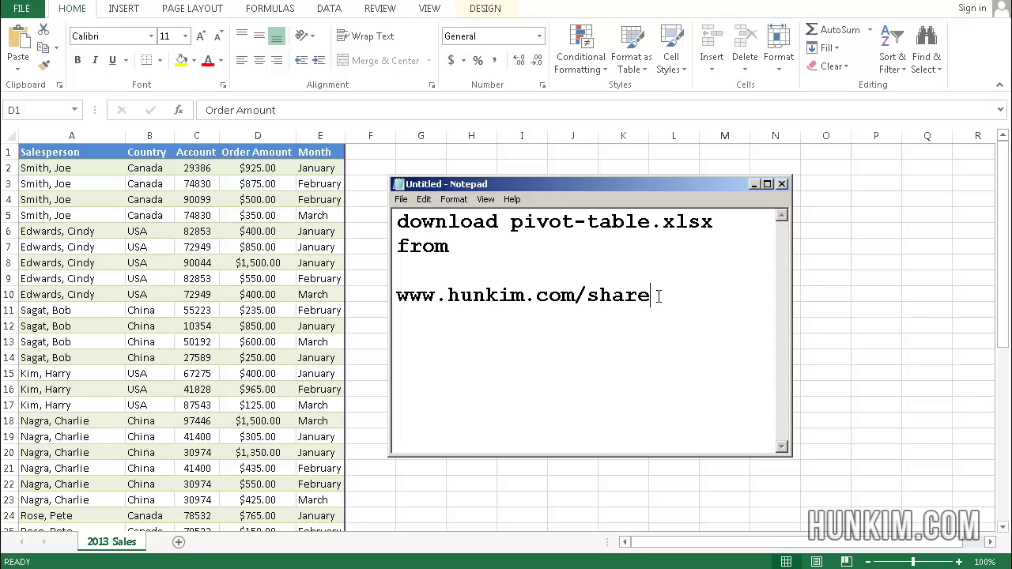
type("pivot-t")
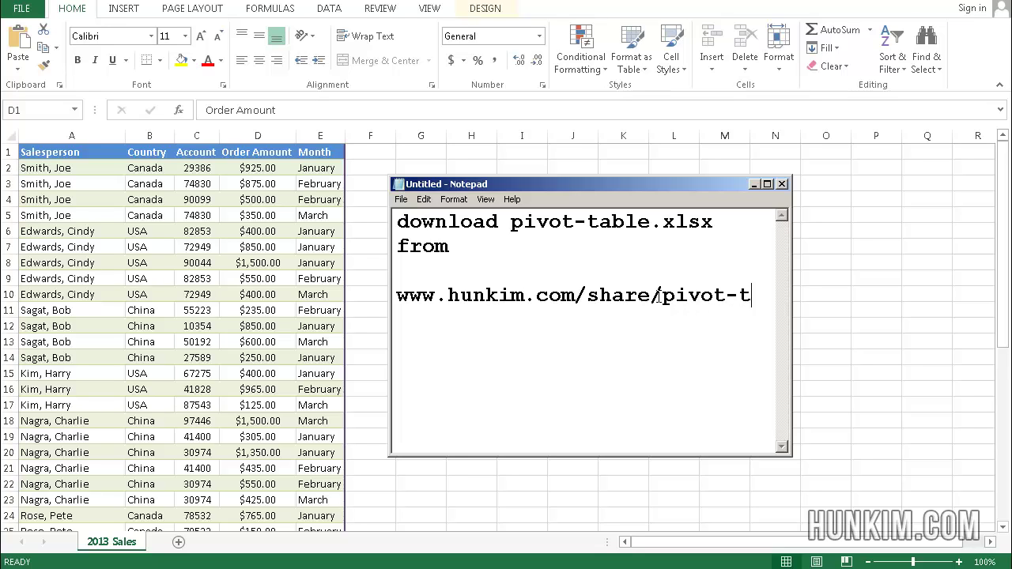
type("able.xlsx")
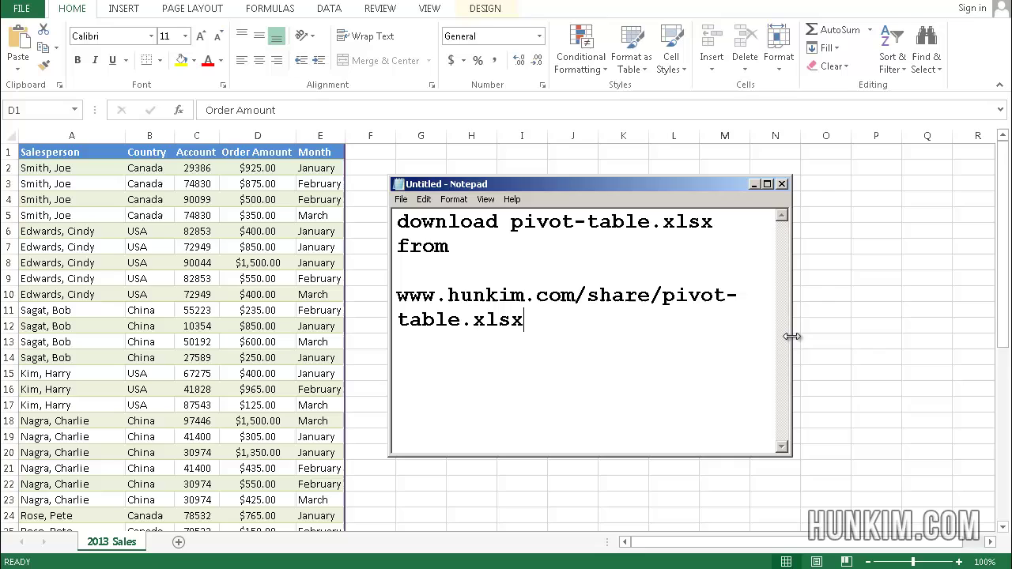
left_click_drag(791, 342, 904, 344)
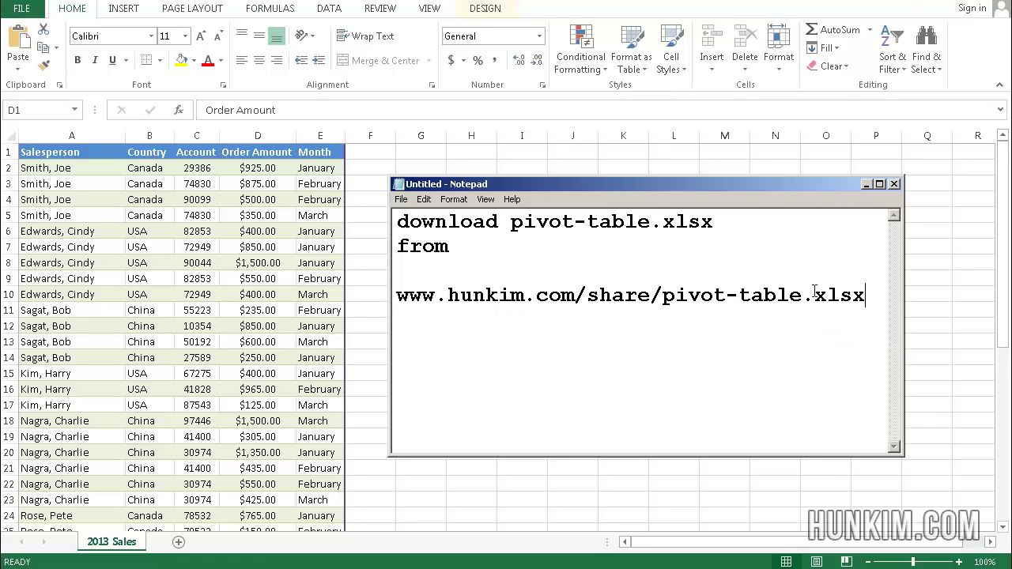
- Close the note and begin a PivotTable from Table1, placed on a new worksheet
left_click(894, 184)
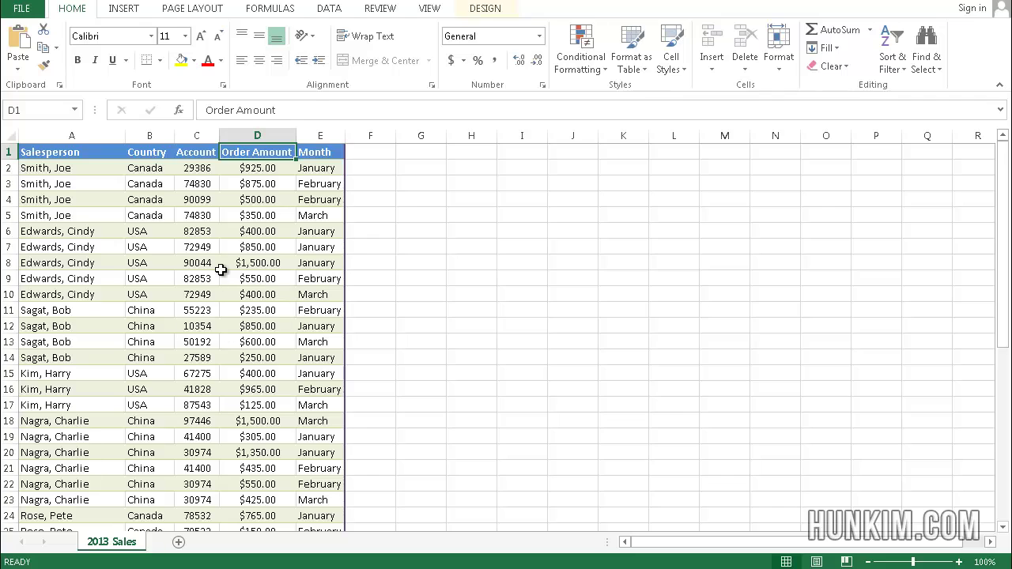
left_click(125, 9)
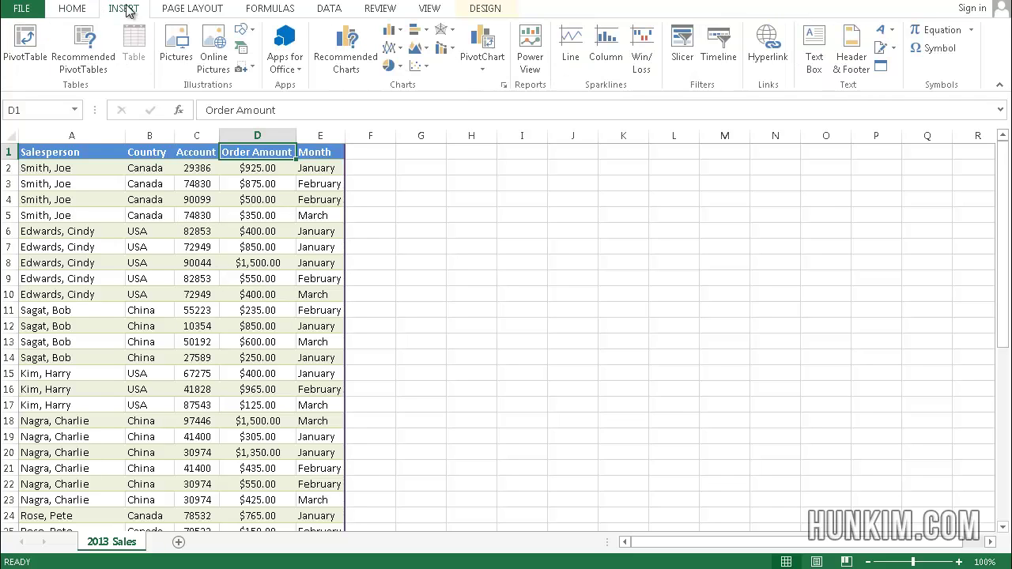
left_click(24, 43)
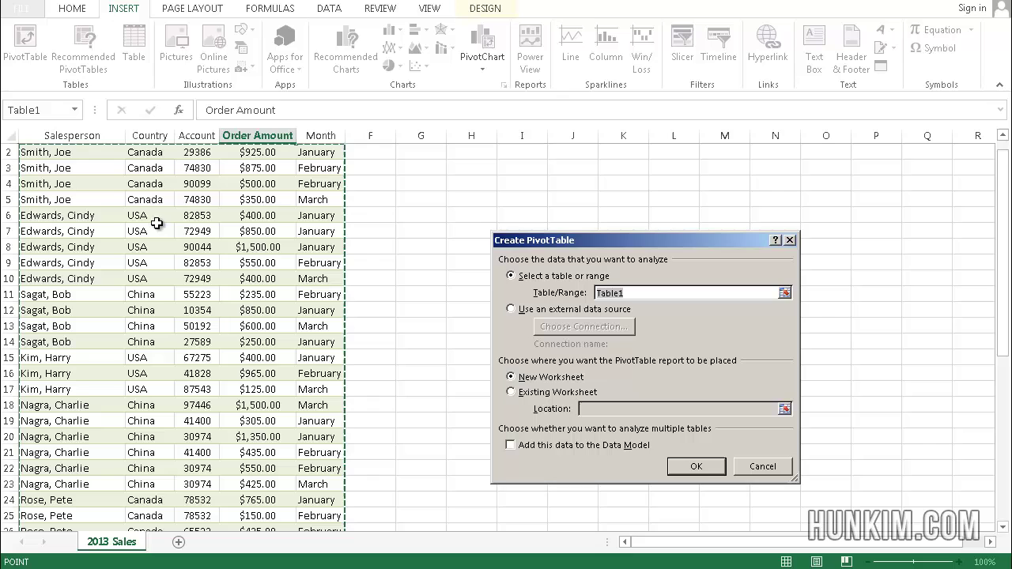
left_click_drag(34, 149, 313, 496)
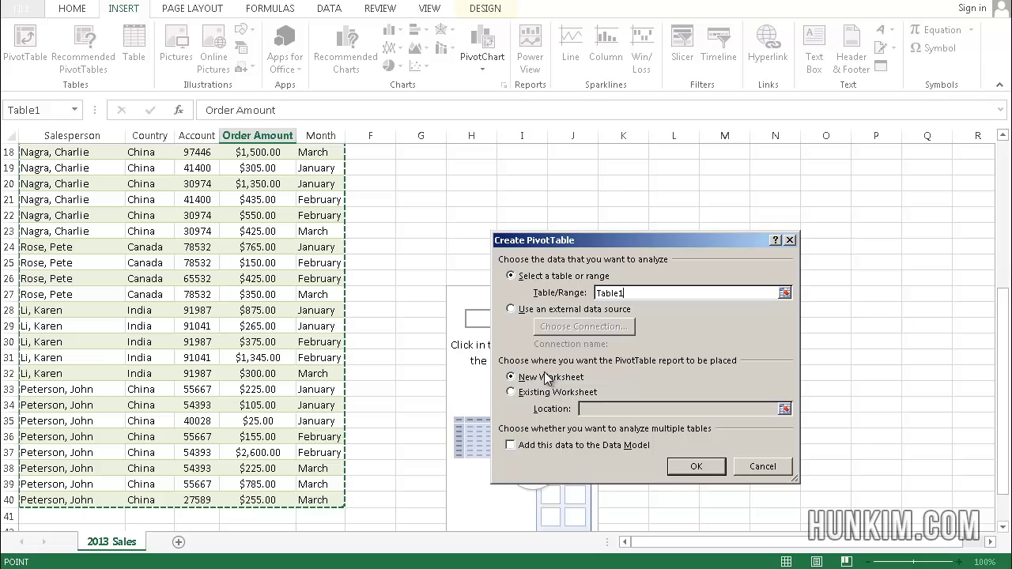
- Create the PivotTable and add Salesperson, Country, Account, Order Amount and Month fields
left_click(692, 466)
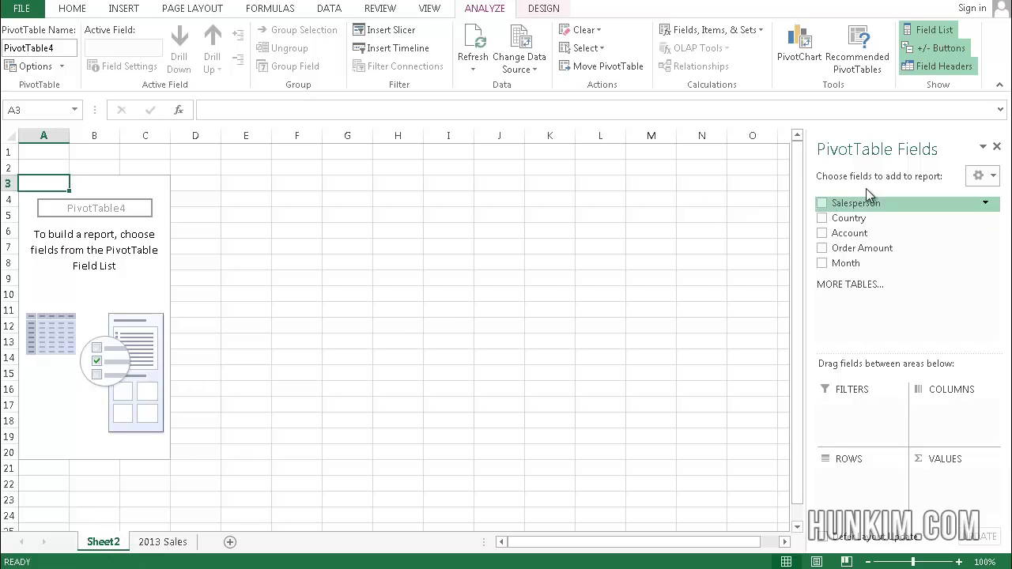
left_click(821, 204)
left_click(822, 218)
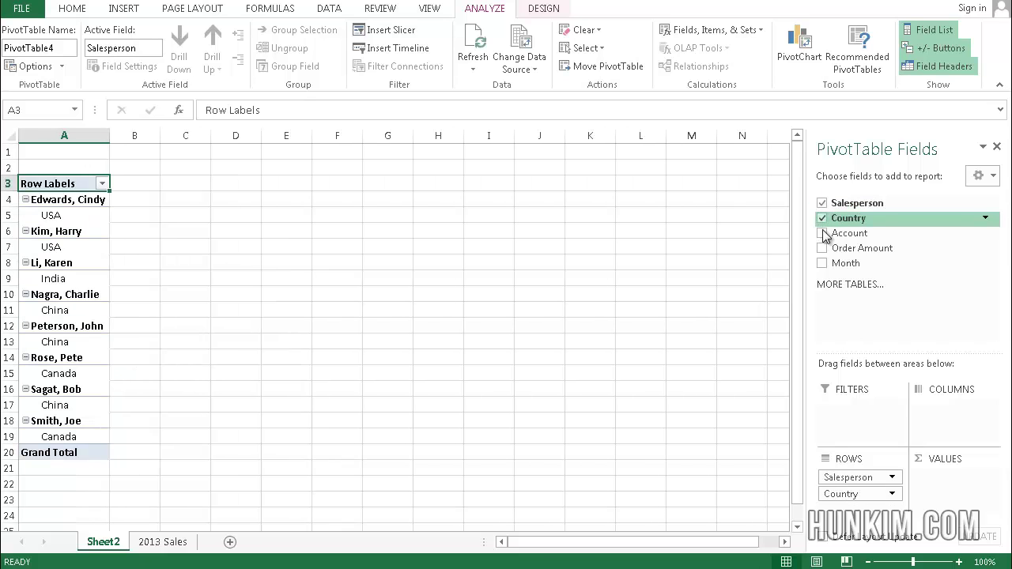
left_click(822, 233)
left_click(823, 248)
left_click(823, 263)
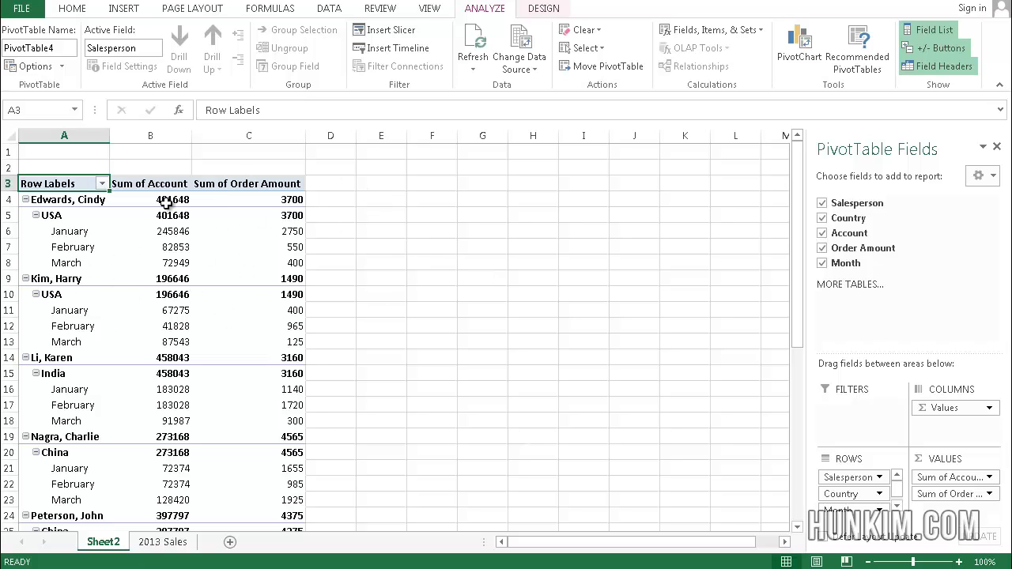
- Remove Country, Account and Month, leaving Sum of Order Amount per salesperson totaling 23565
mouse_move(161, 249)
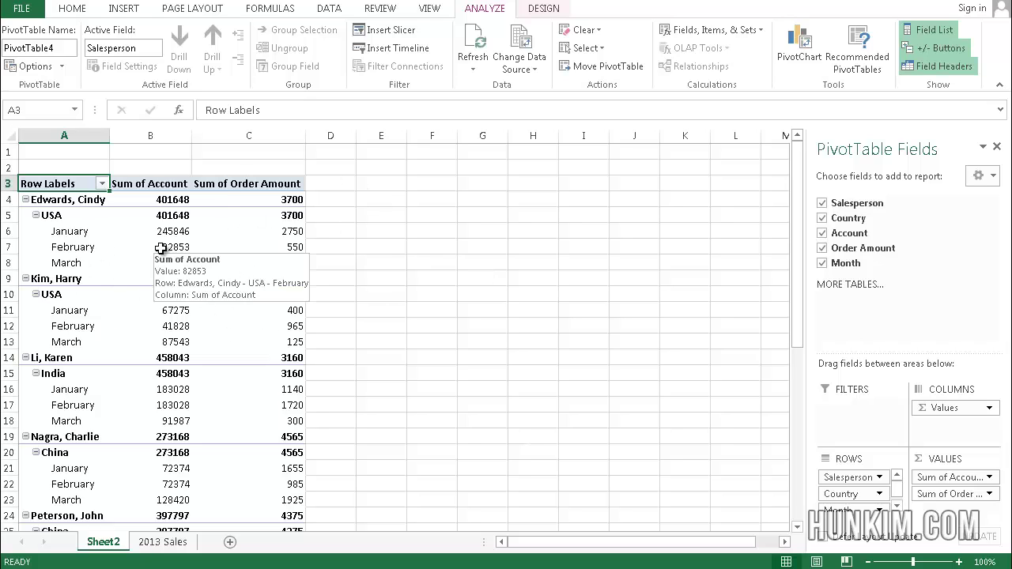
left_click(823, 218)
left_click(822, 234)
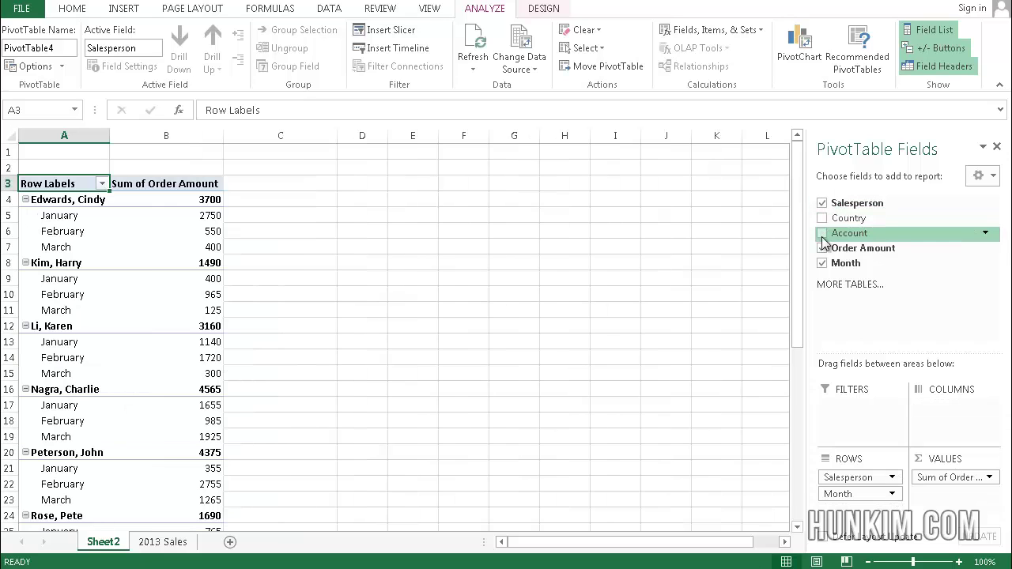
left_click(822, 265)
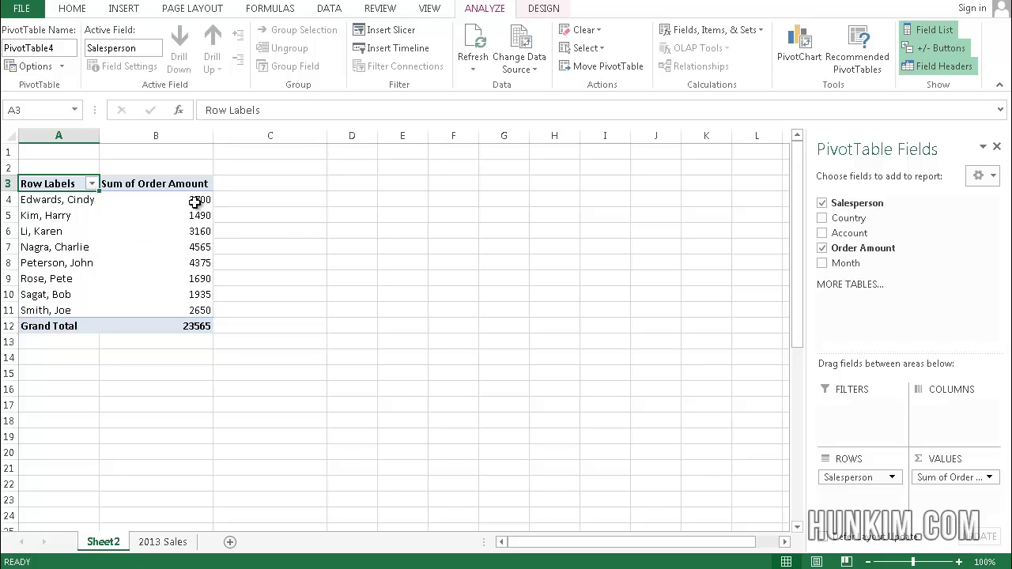
mouse_move(165, 200)
mouse_move(128, 305)
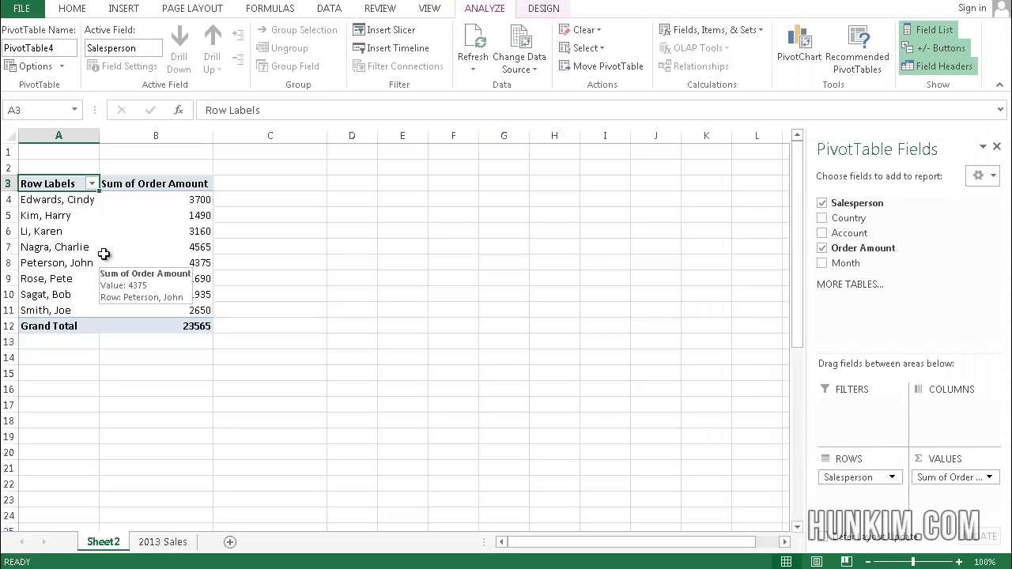
- Sort salespeople descending by Sum of Order Amount, from 4565 down to 1490
left_click(92, 184)
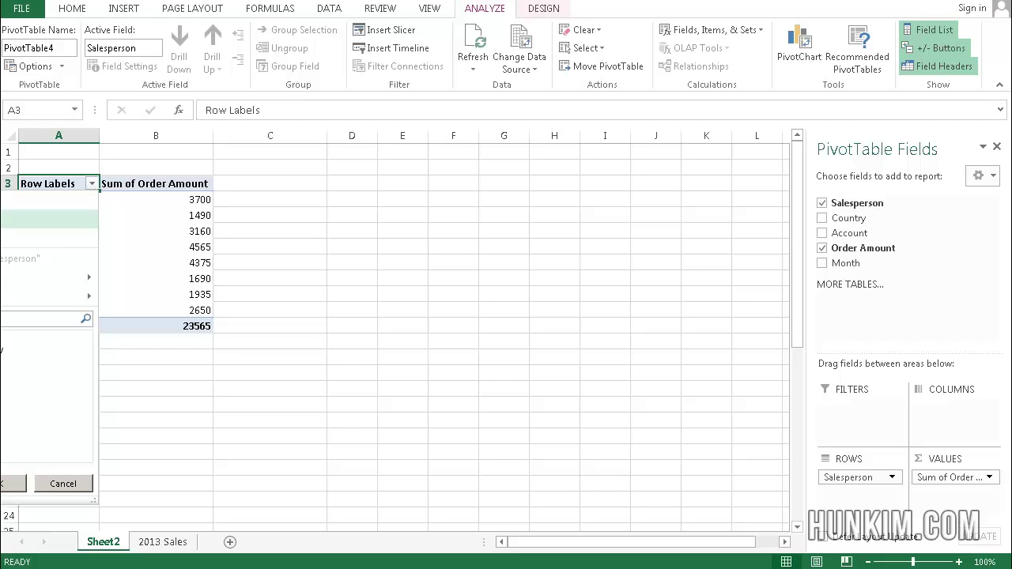
left_click(16, 238)
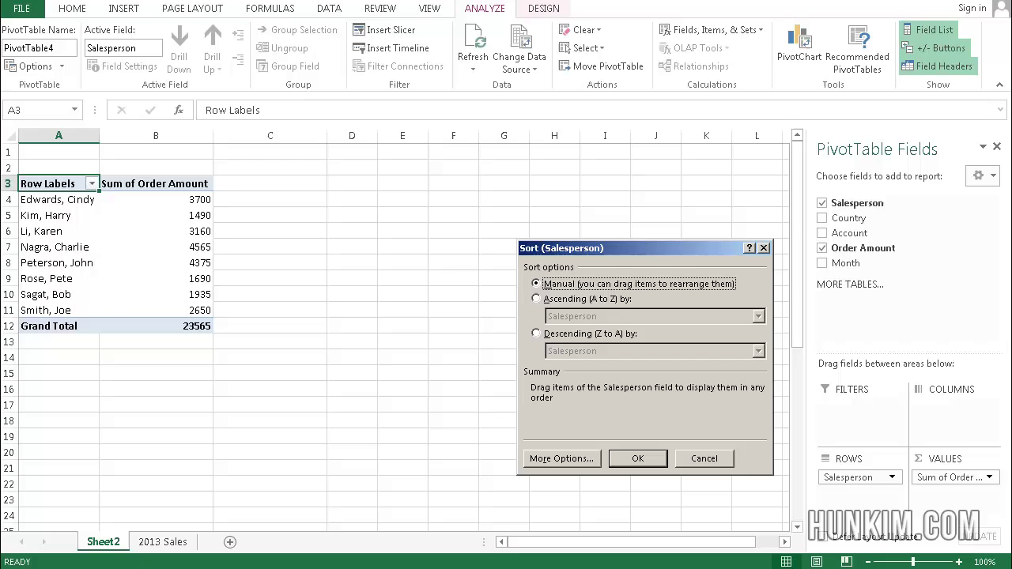
left_click_drag(573, 250, 388, 198)
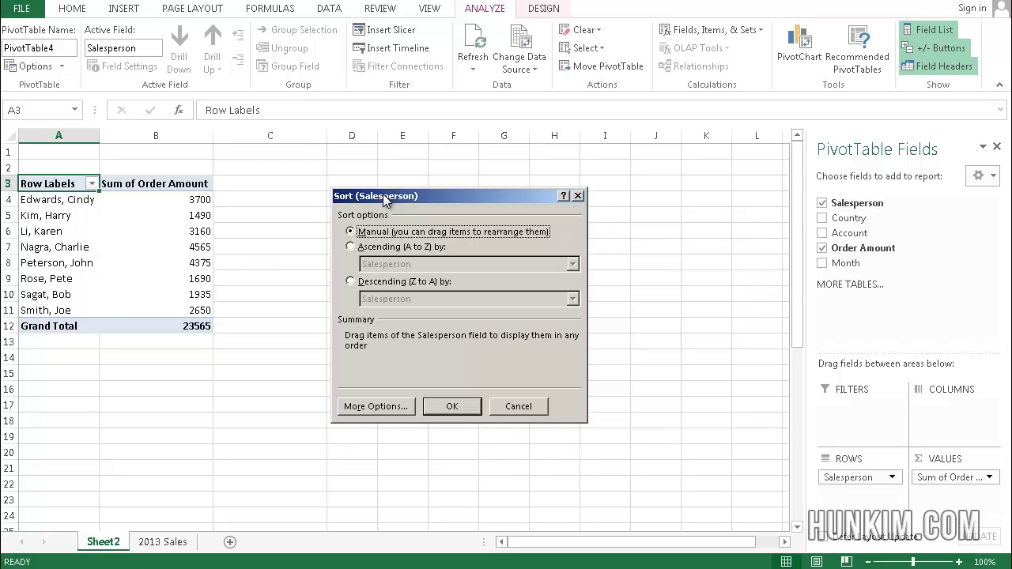
left_click(352, 247)
left_click(351, 281)
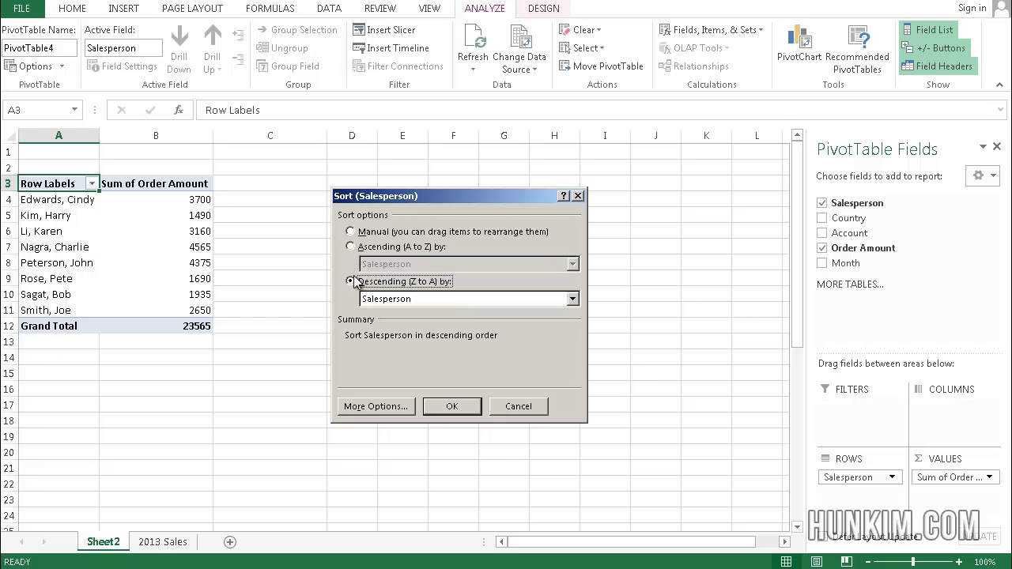
left_click(399, 299)
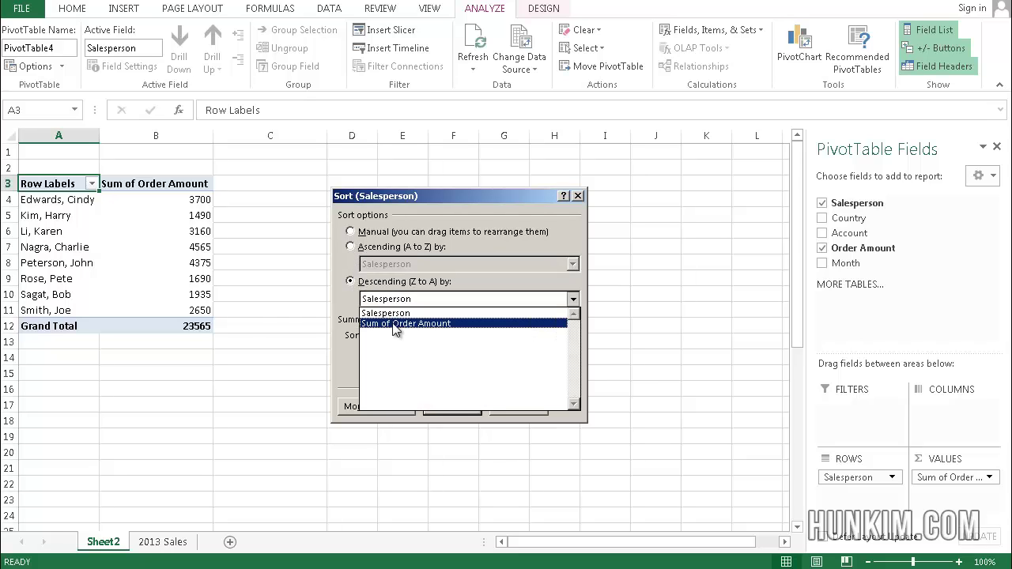
left_click(397, 324)
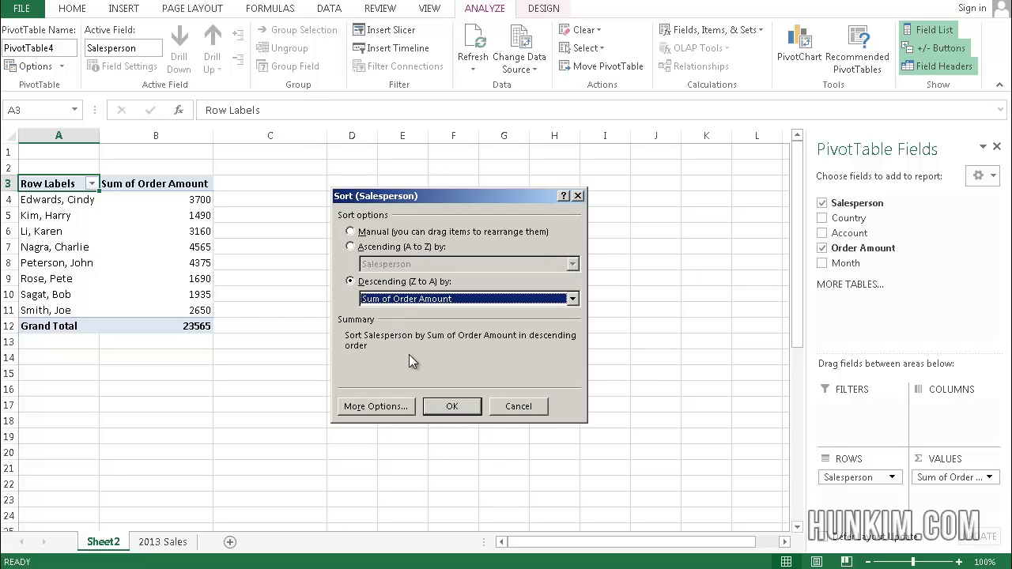
left_click(449, 407)
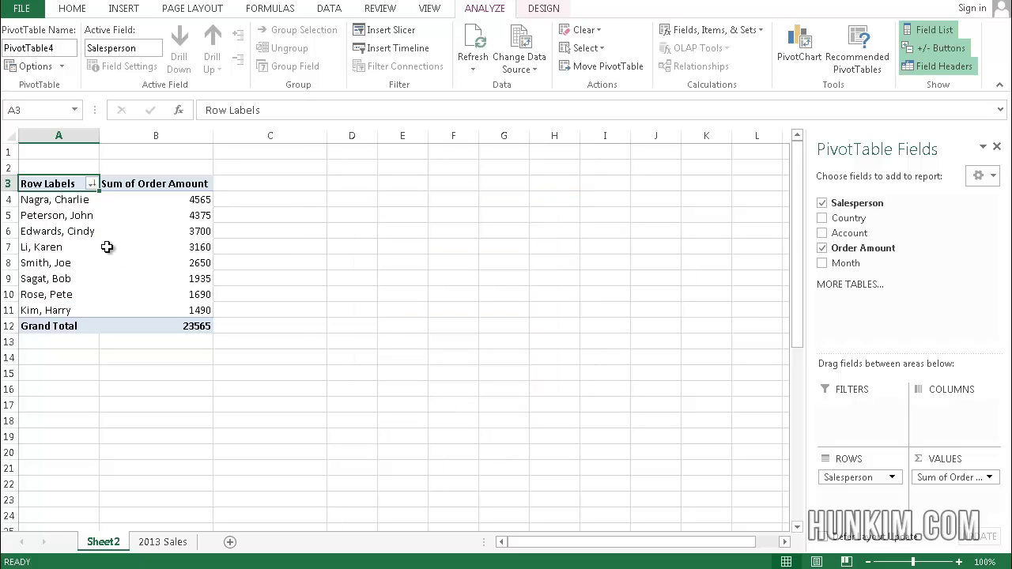
left_click(72, 202)
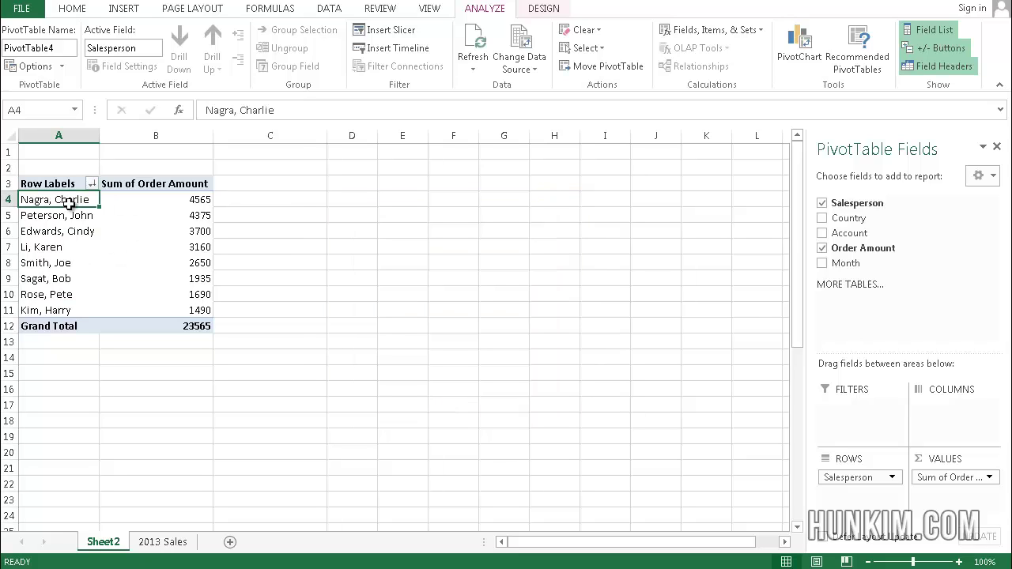
left_click(170, 202)
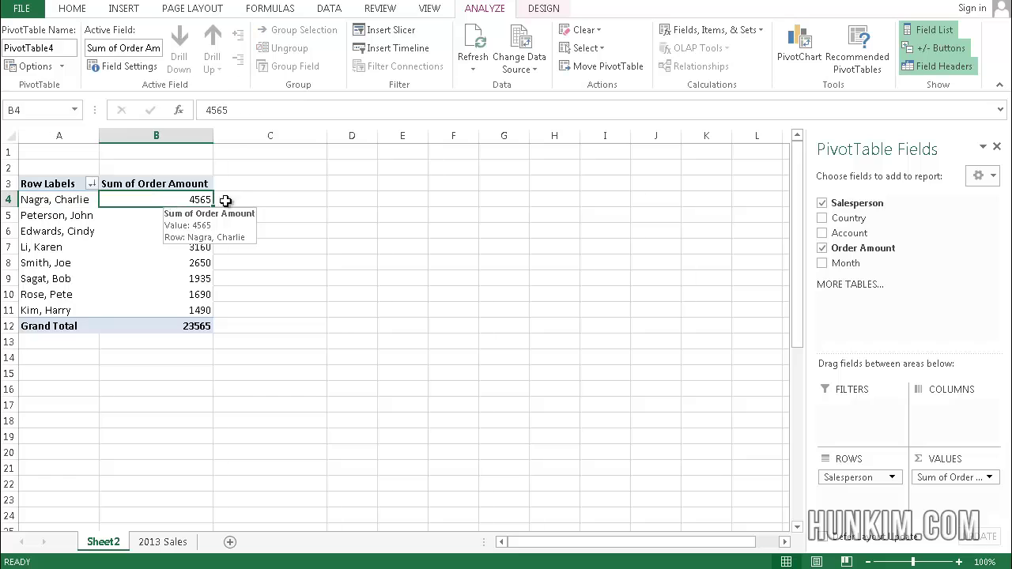
left_click(202, 216)
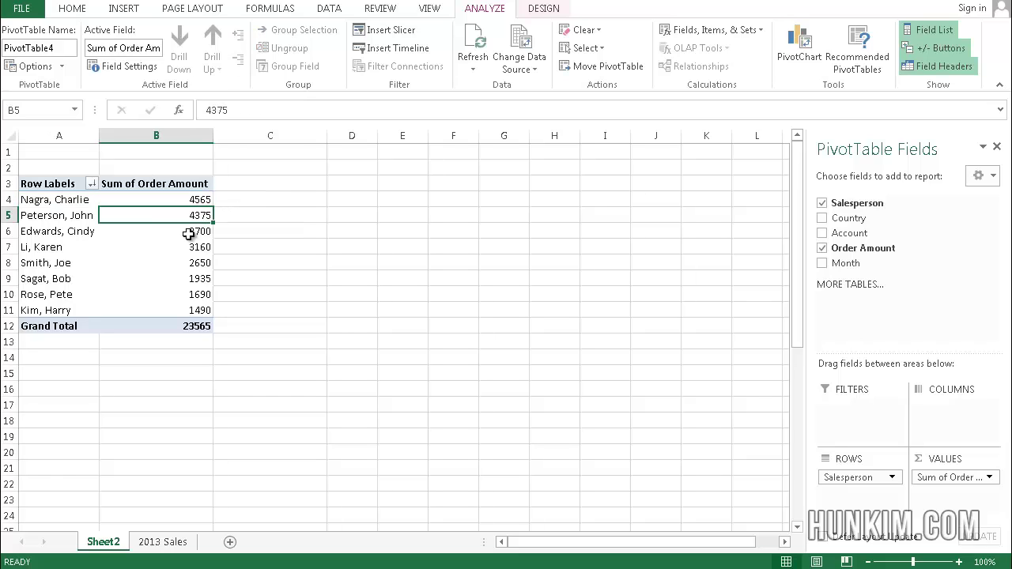
left_click(192, 231)
left_click(197, 248)
left_click(198, 263)
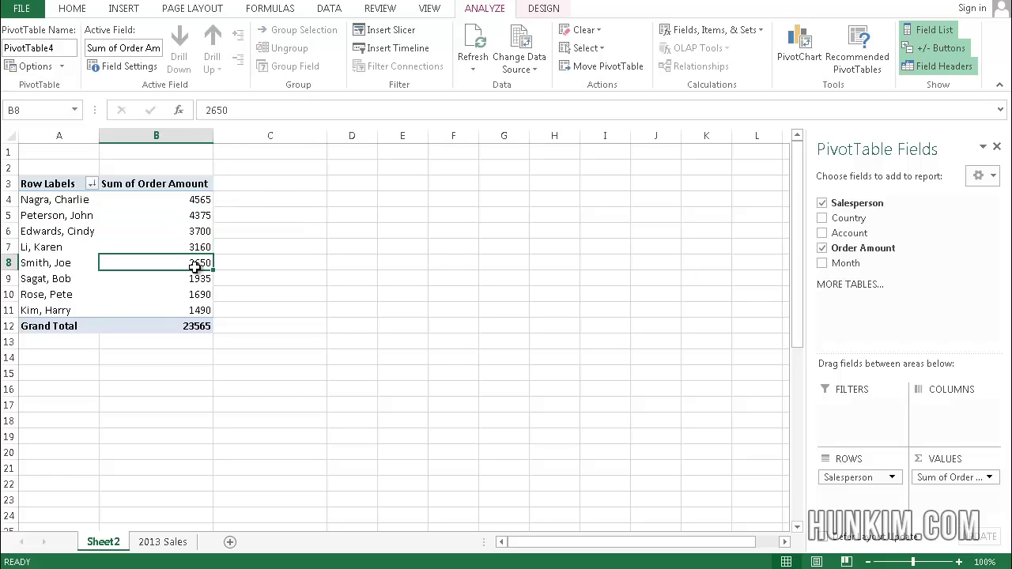
left_click(171, 280)
mouse_move(171, 283)
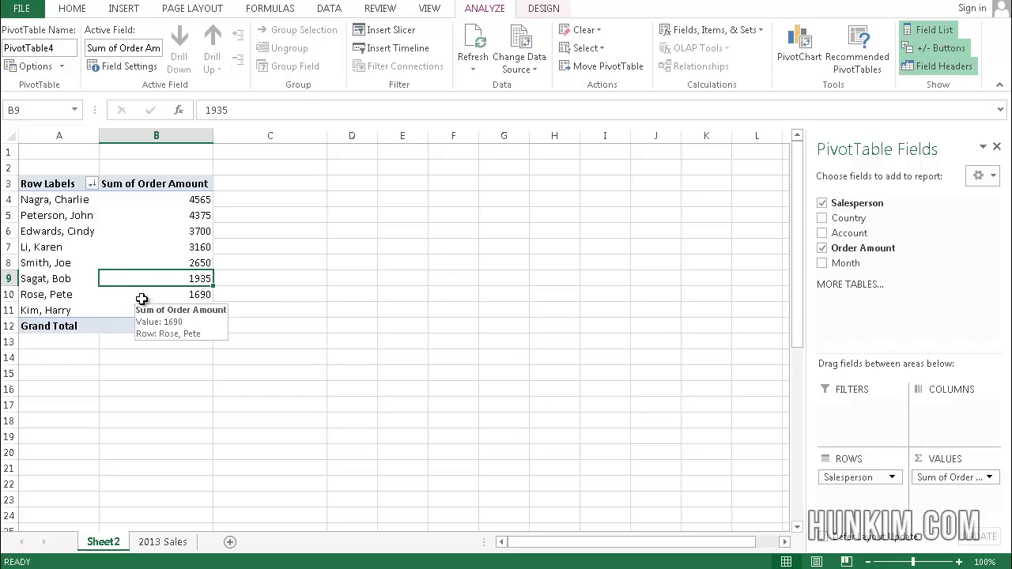
left_click(245, 295)
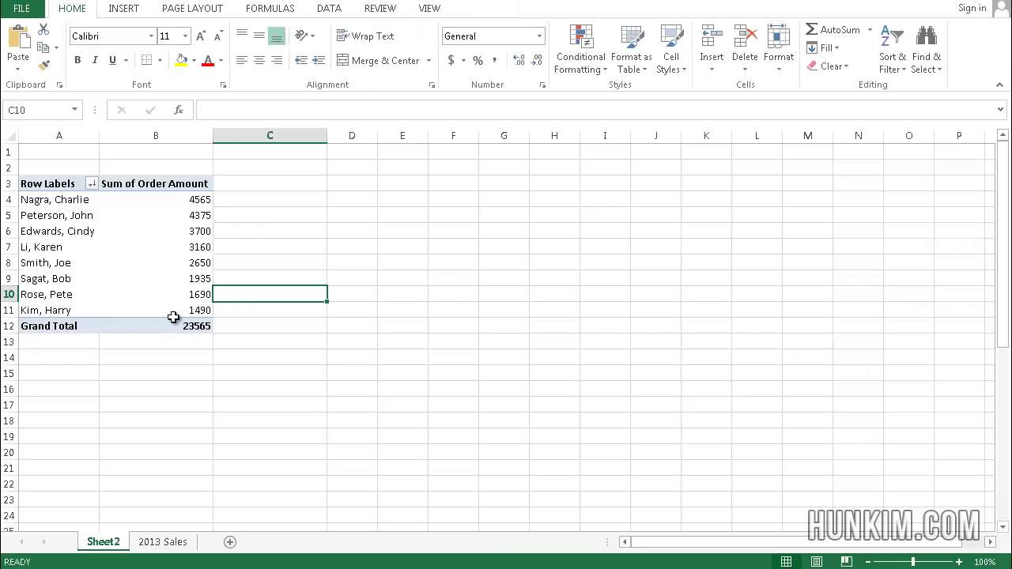
left_click(134, 316)
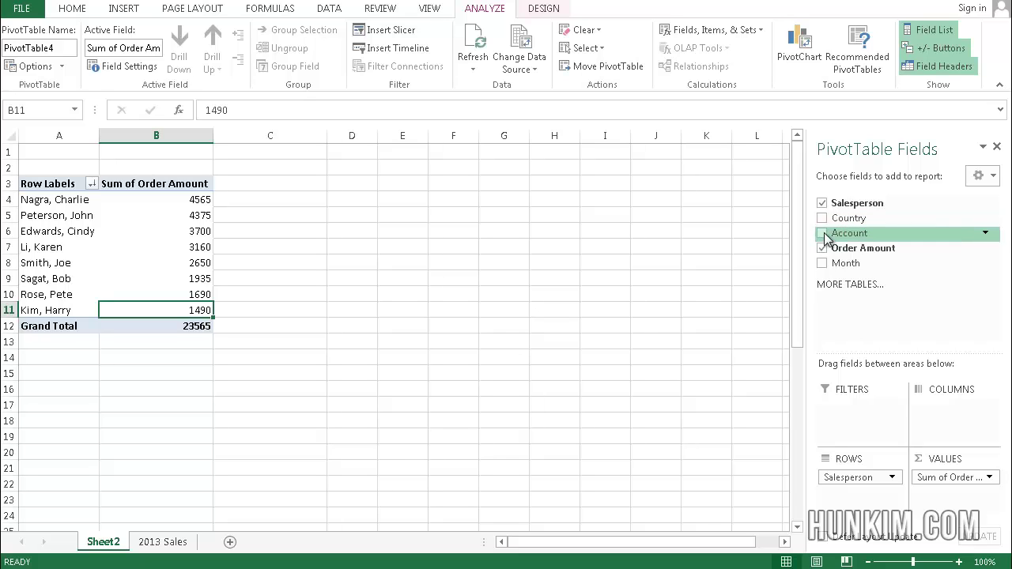
- Add Month and arrange months January–March as rows with salespeople across the columns
left_click(823, 265)
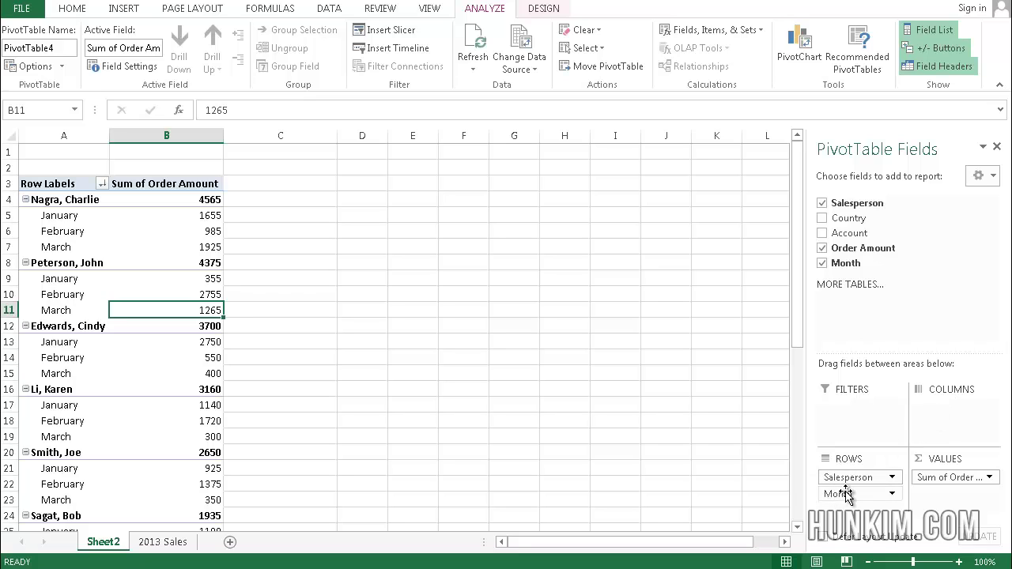
left_click_drag(846, 494, 903, 463)
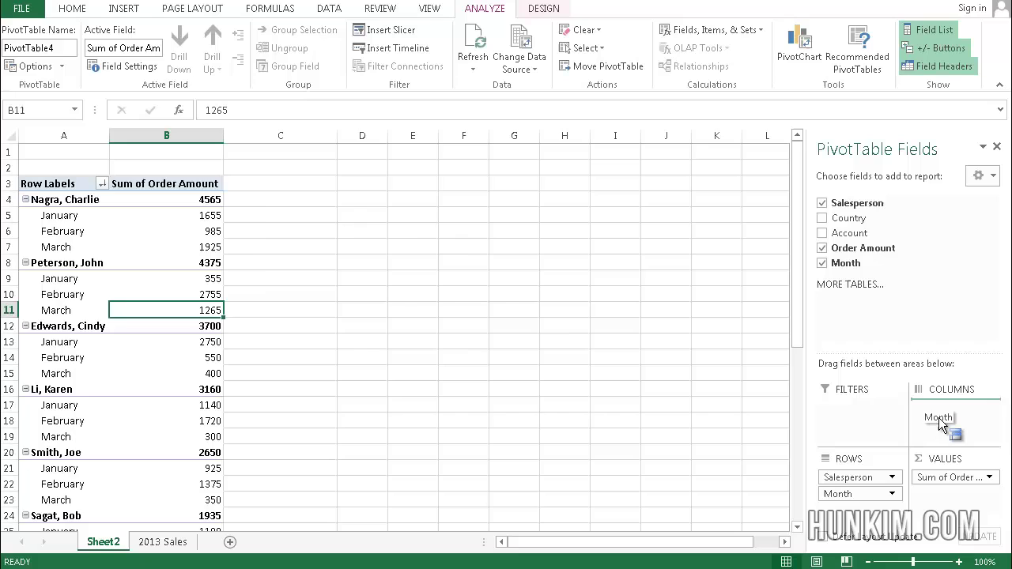
left_click_drag(940, 420, 940, 420)
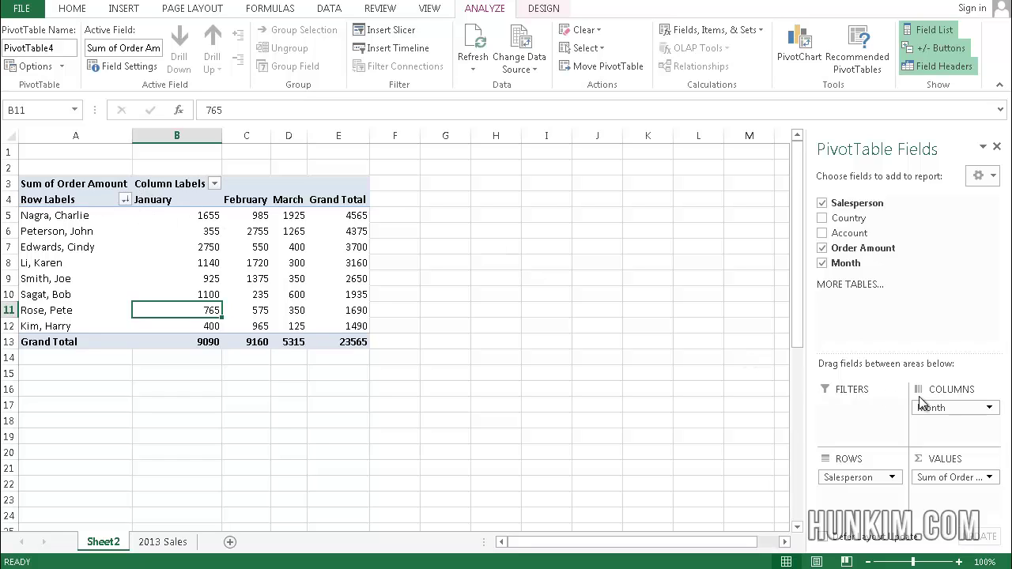
mouse_move(937, 408)
left_mouse_down()
mouse_move(899, 468)
mouse_move(863, 497)
mouse_move(947, 463)
mouse_move(944, 418)
left_mouse_up()
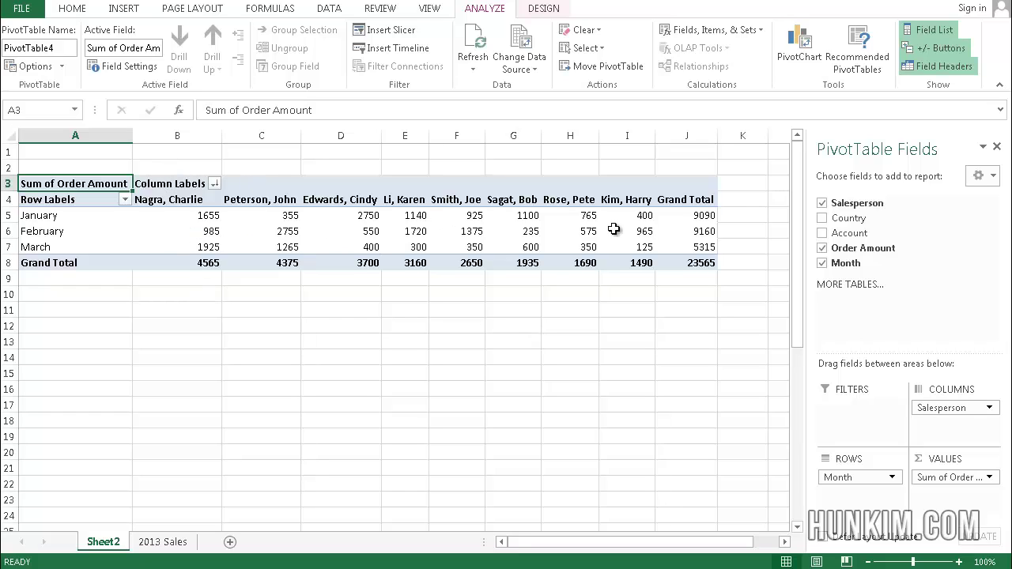
- Add Country and remove Salesperson and Month, leaving order totals for Canada, China, India and USA
left_click(823, 219)
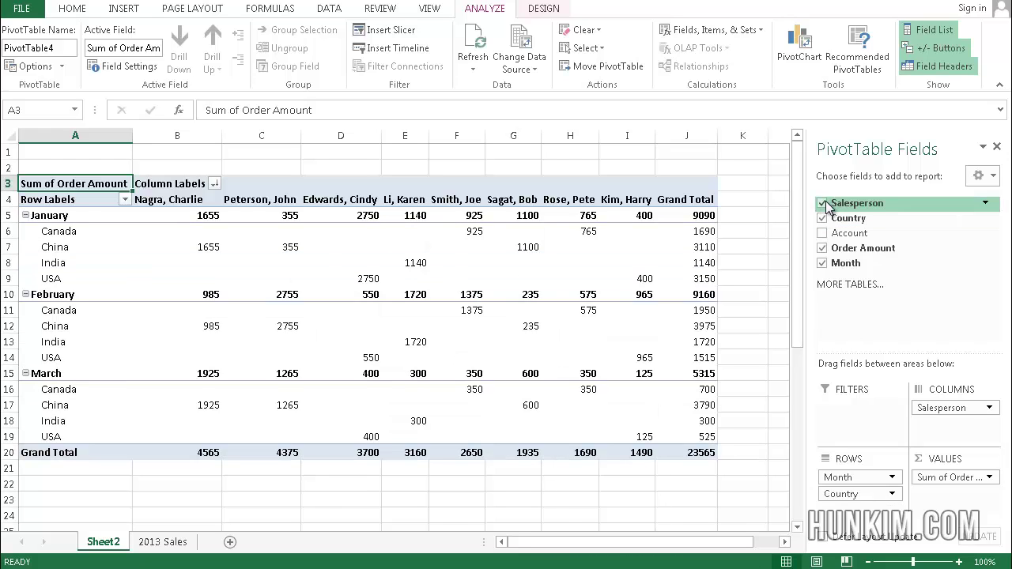
left_click(824, 204)
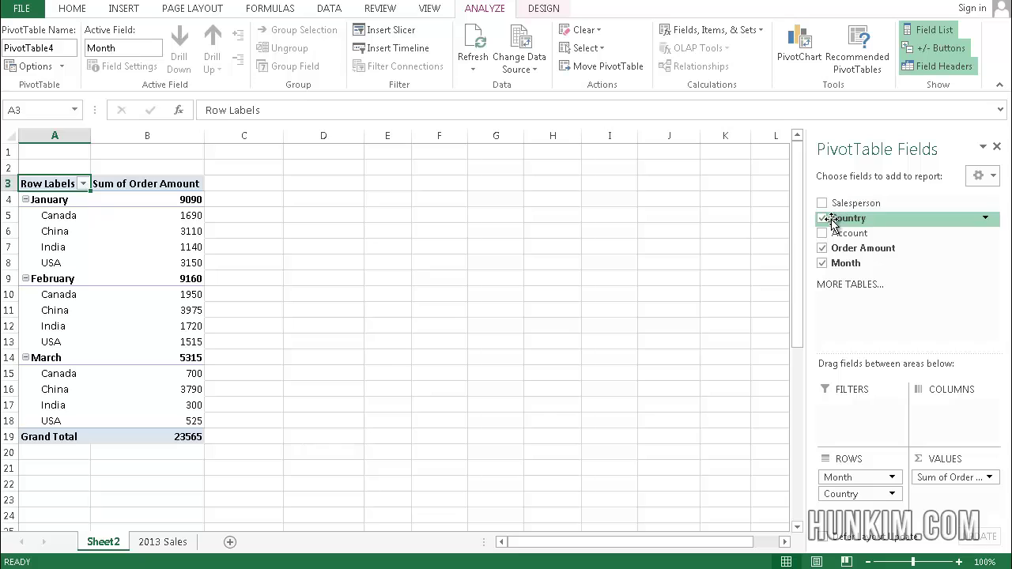
left_click(823, 264)
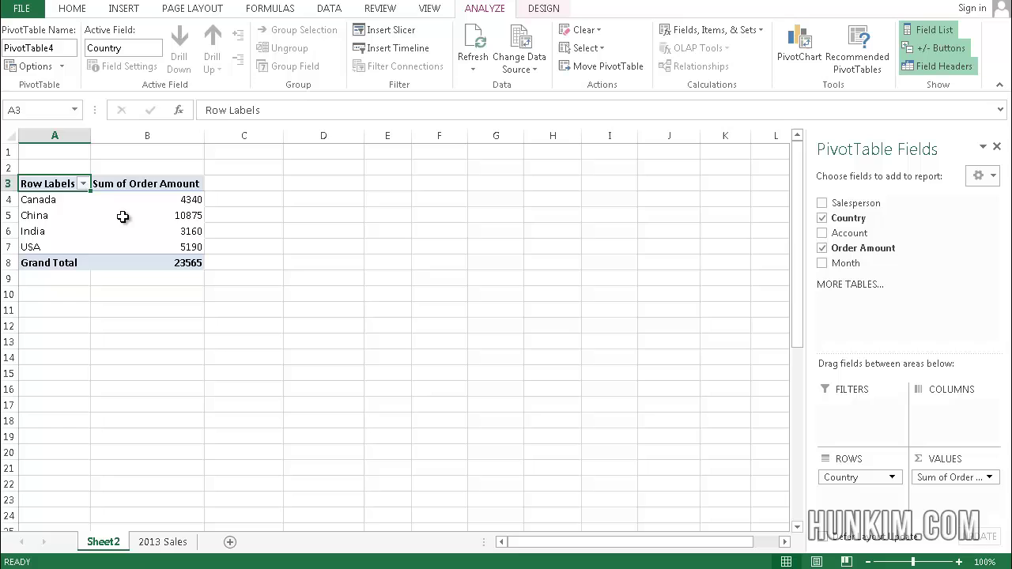
left_click(84, 185)
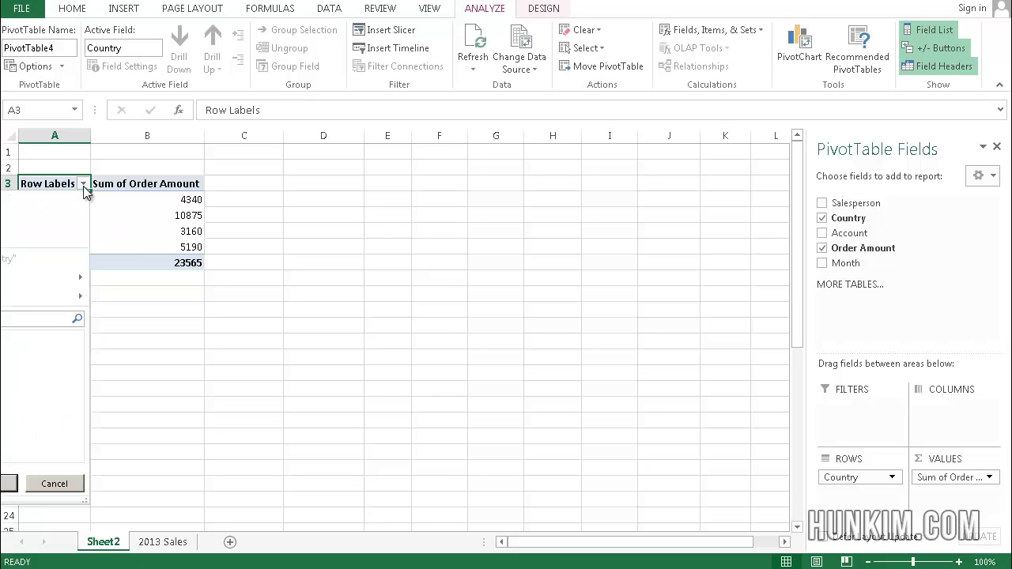
- Sort countries descending by Sum of Order Amount, China 10875 first and India 3160 last
left_click(36, 242)
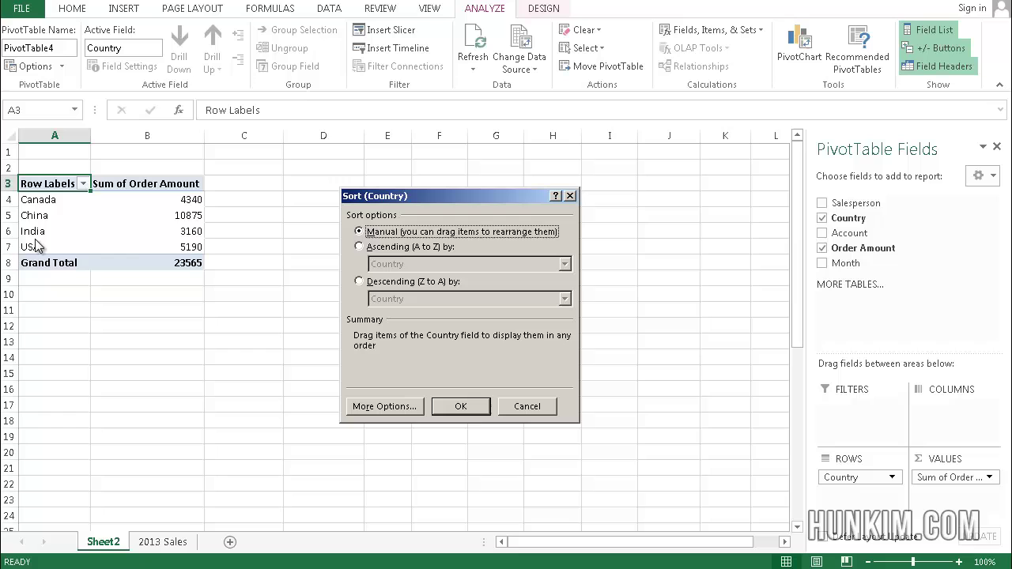
left_click(376, 281)
left_click(389, 298)
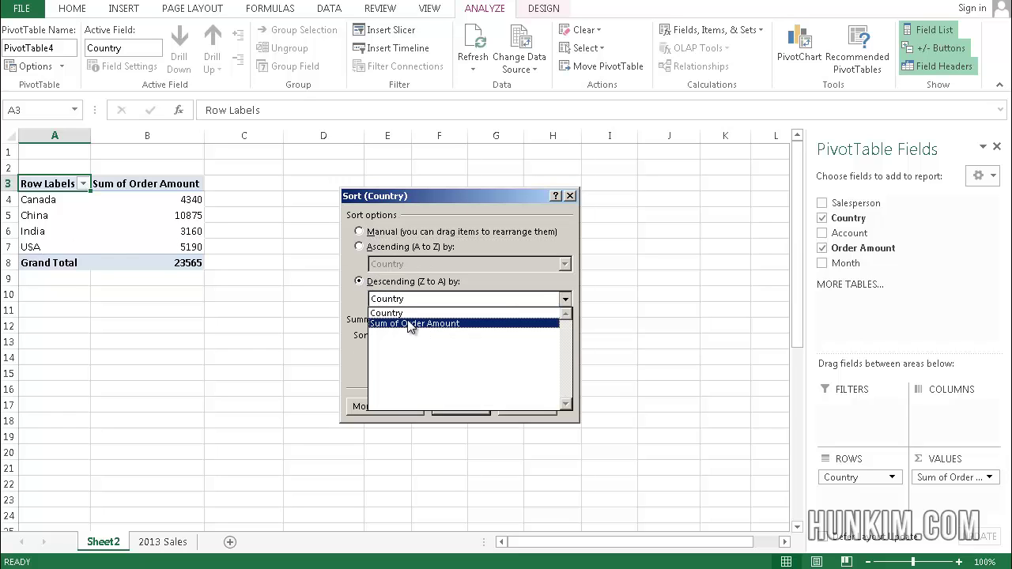
left_click(412, 324)
left_click(477, 414)
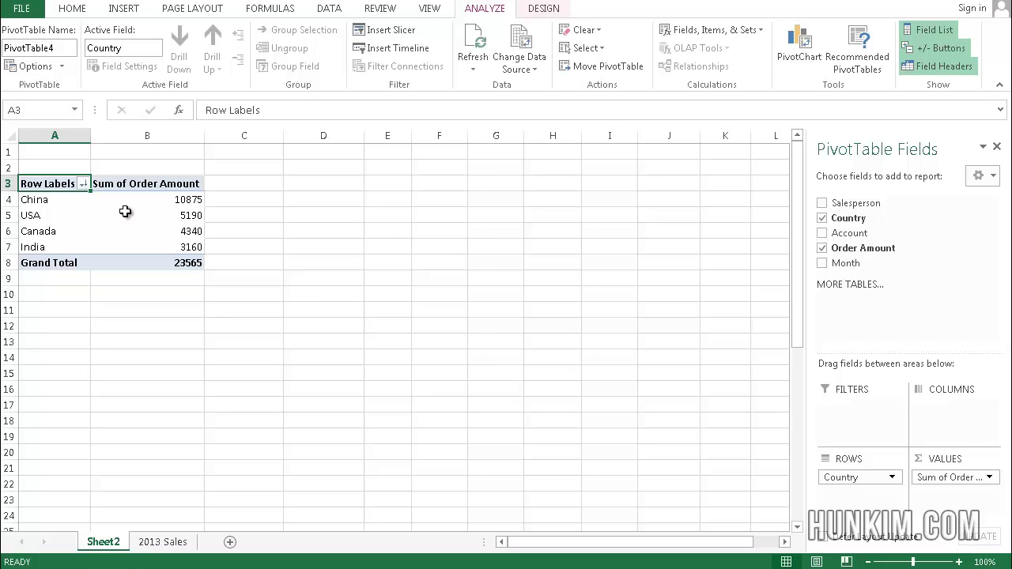
left_click(177, 196)
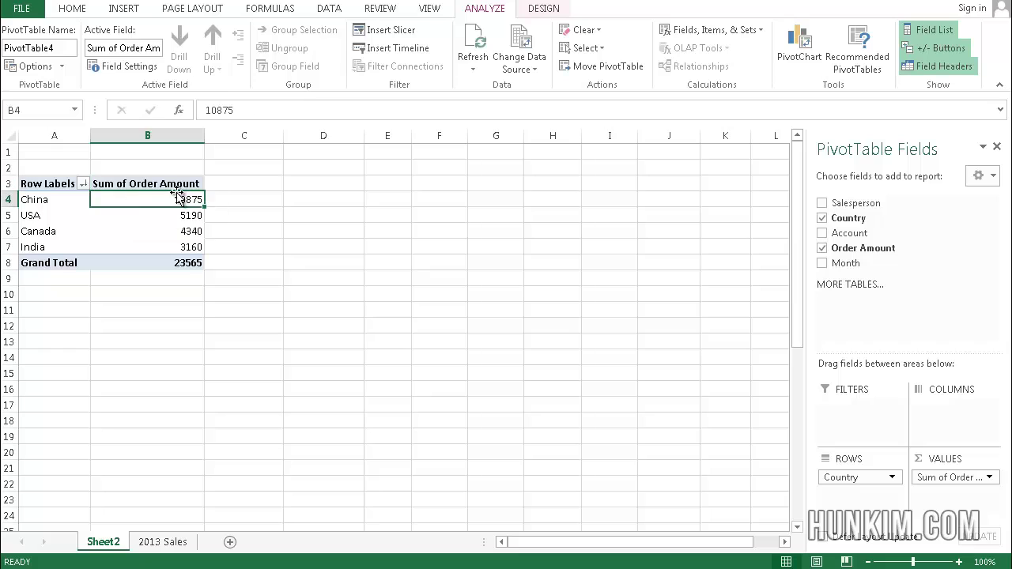
- Go to the 2013 Sales sheet and inspect row 2's Salesperson, Country, Account, Order Amount and Month
left_click(83, 183)
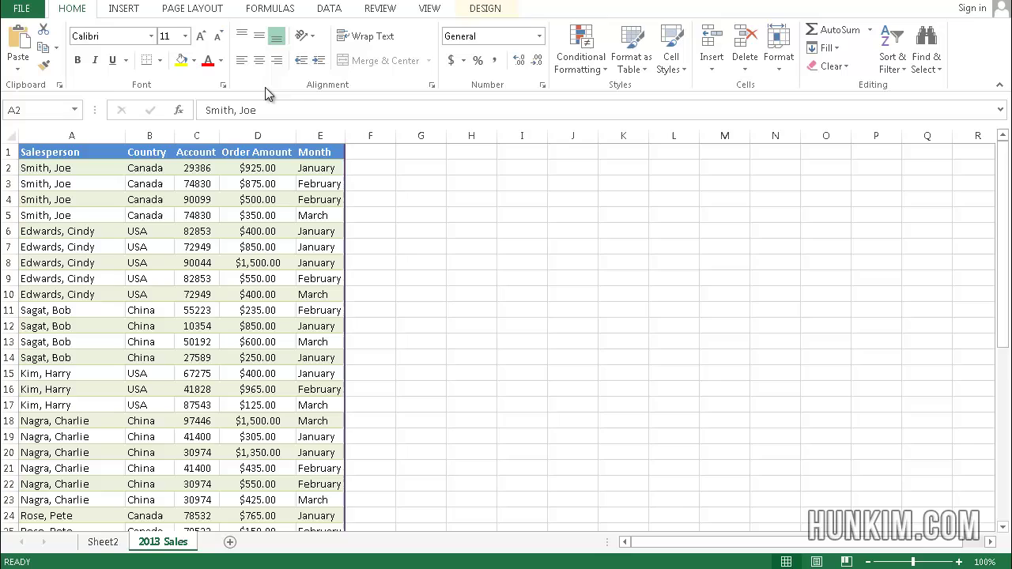
left_click(83, 170)
left_click(142, 168)
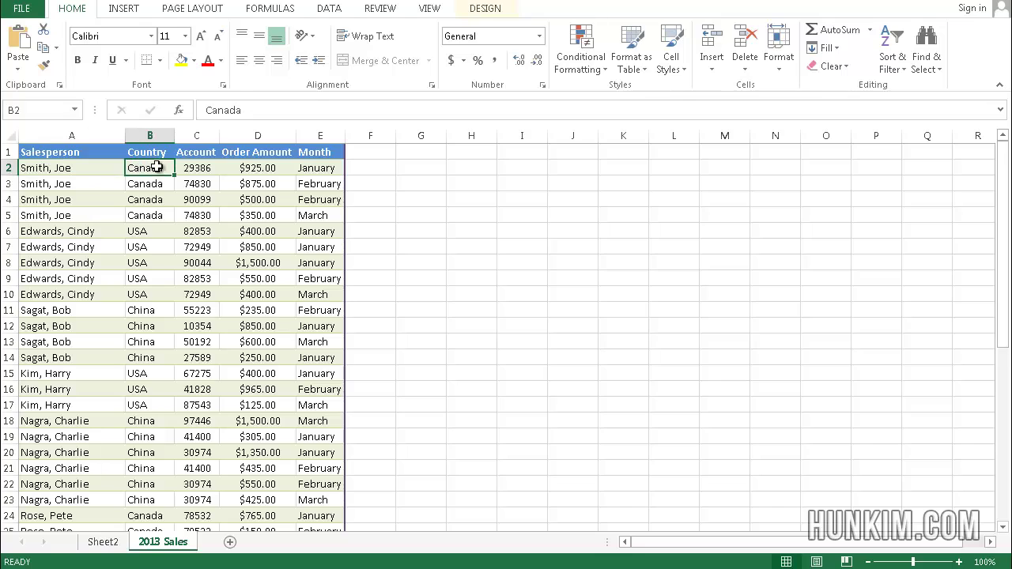
left_click(181, 169)
left_click(253, 172)
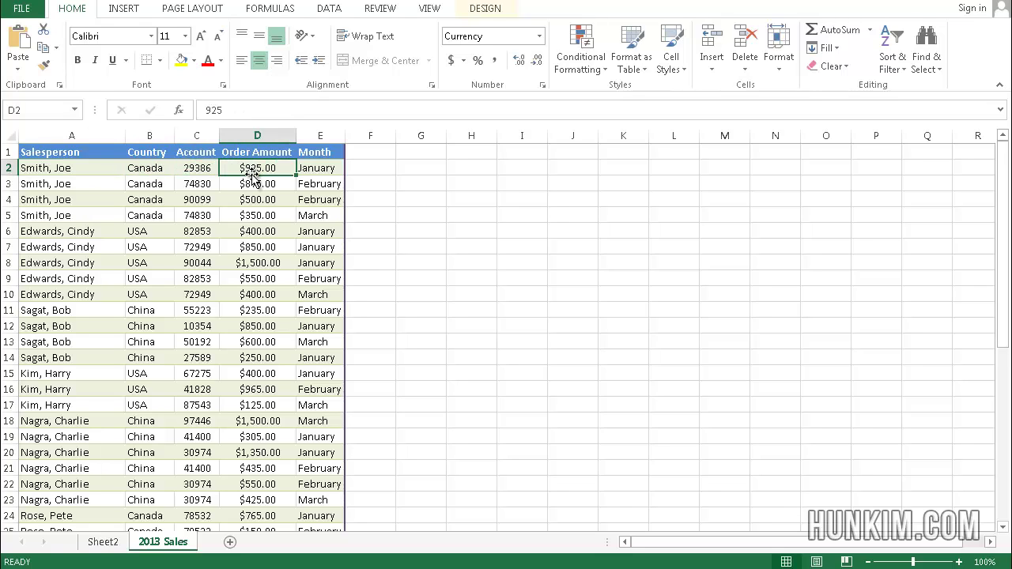
left_click(307, 172)
left_click(82, 169)
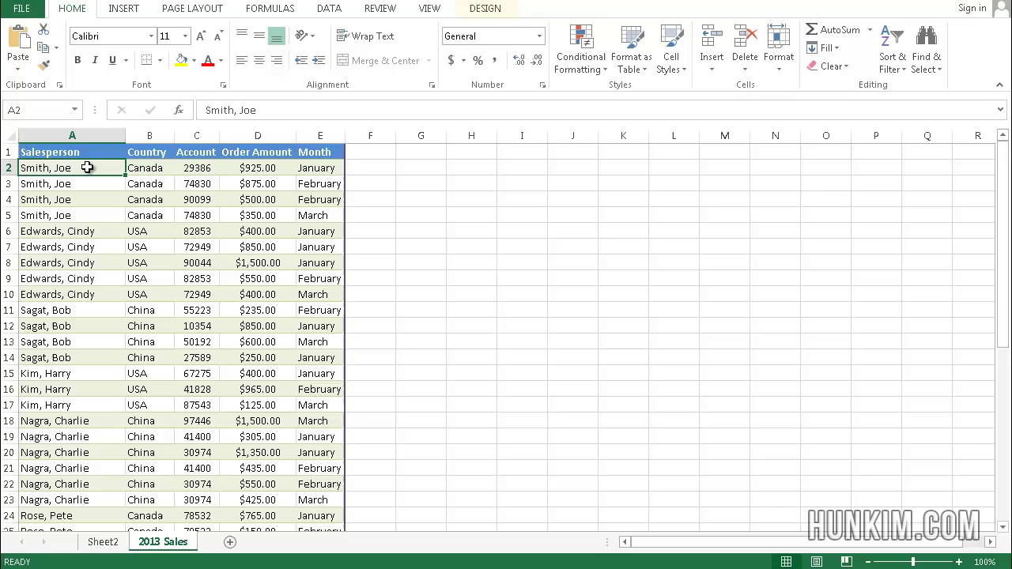
left_click(149, 168)
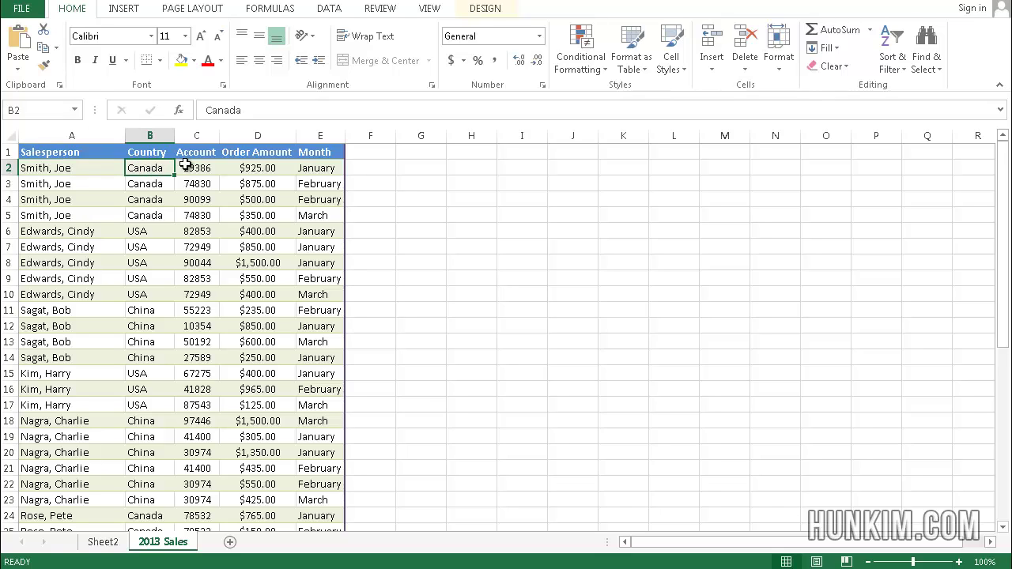
left_click(266, 165)
left_click(321, 163)
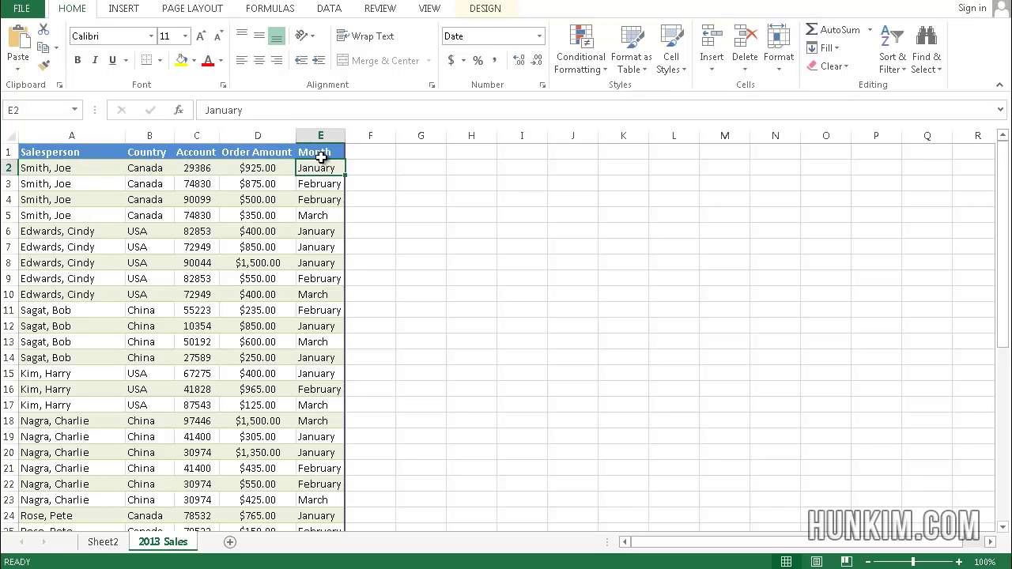